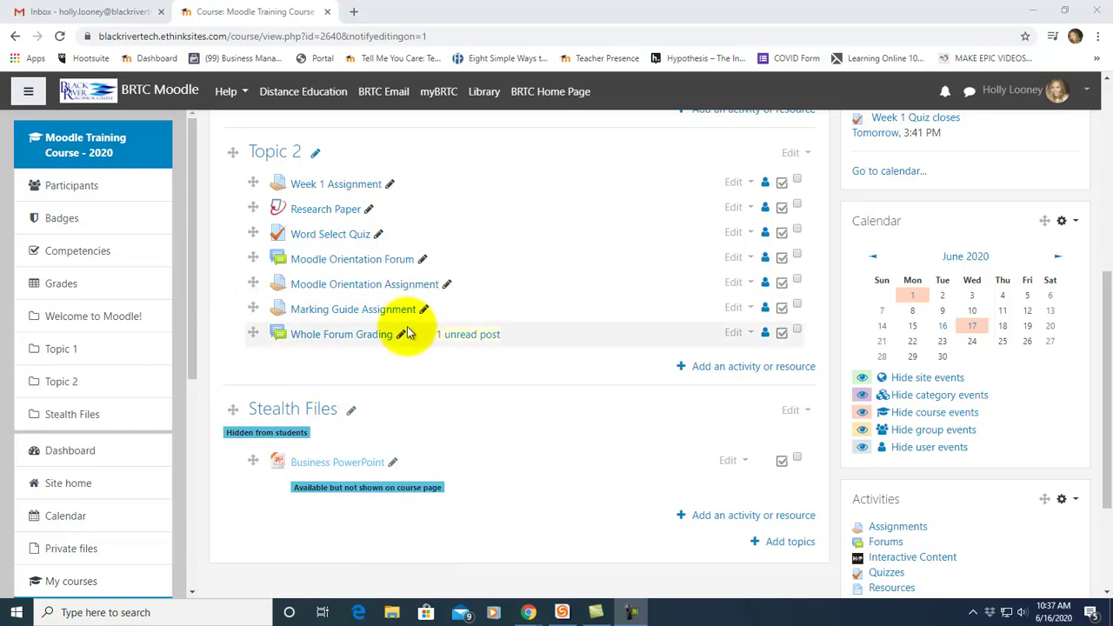
Start adding a forum activity under Topic 2, then dismiss the window without adding it
click(746, 367)
scroll(468, 337, down, 3)
click(442, 318)
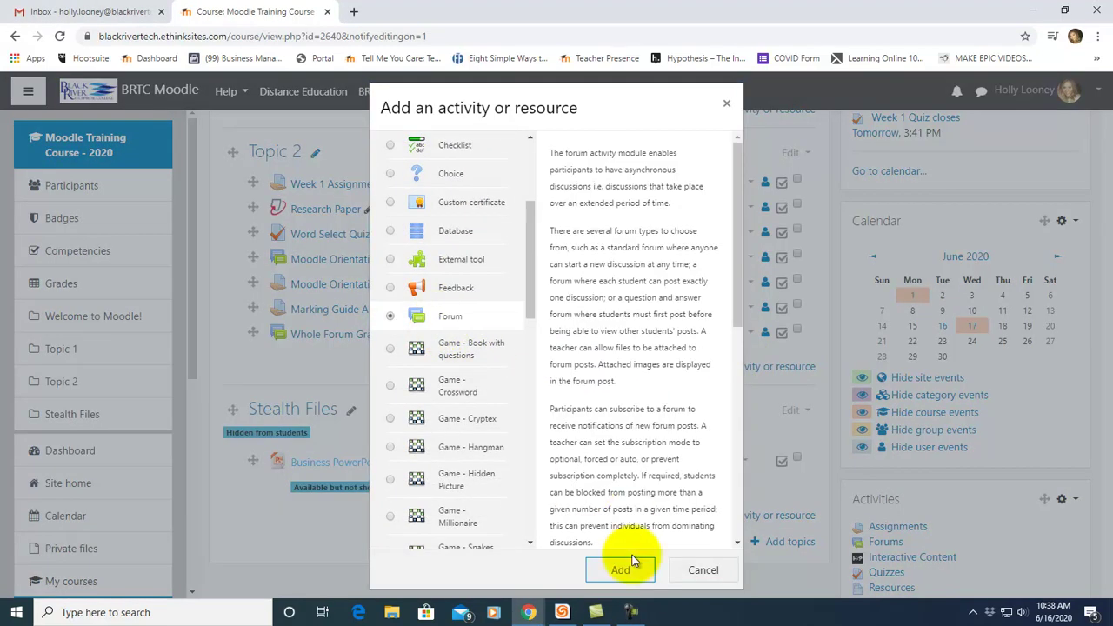
click(726, 103)
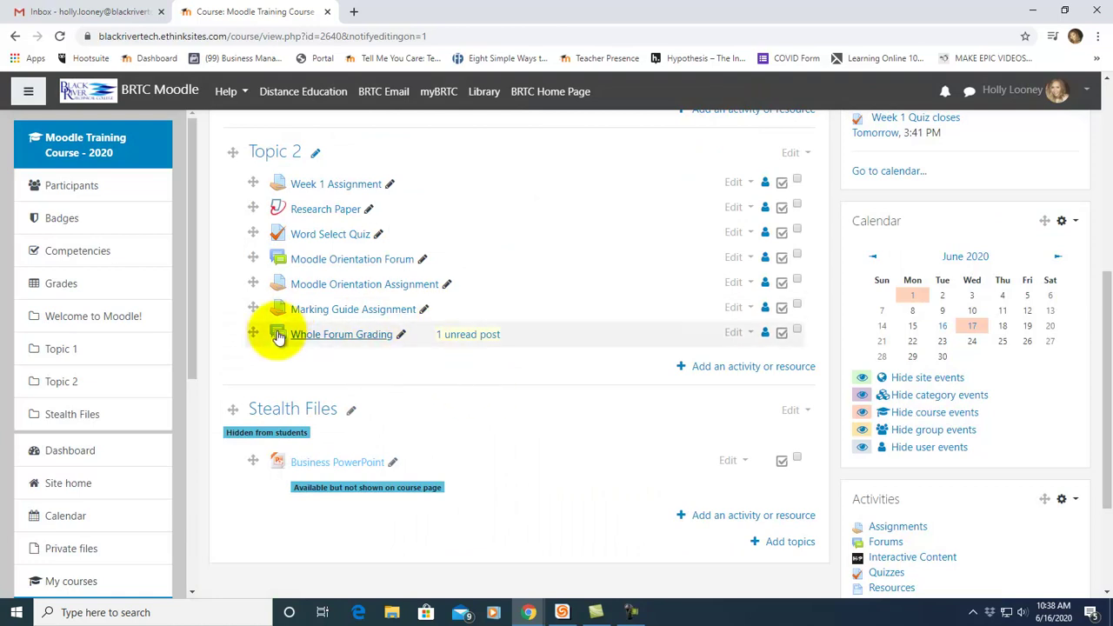
In Whole Forum Grading's settings, set whole forum grading to Point type with maximum grade 10
click(734, 333)
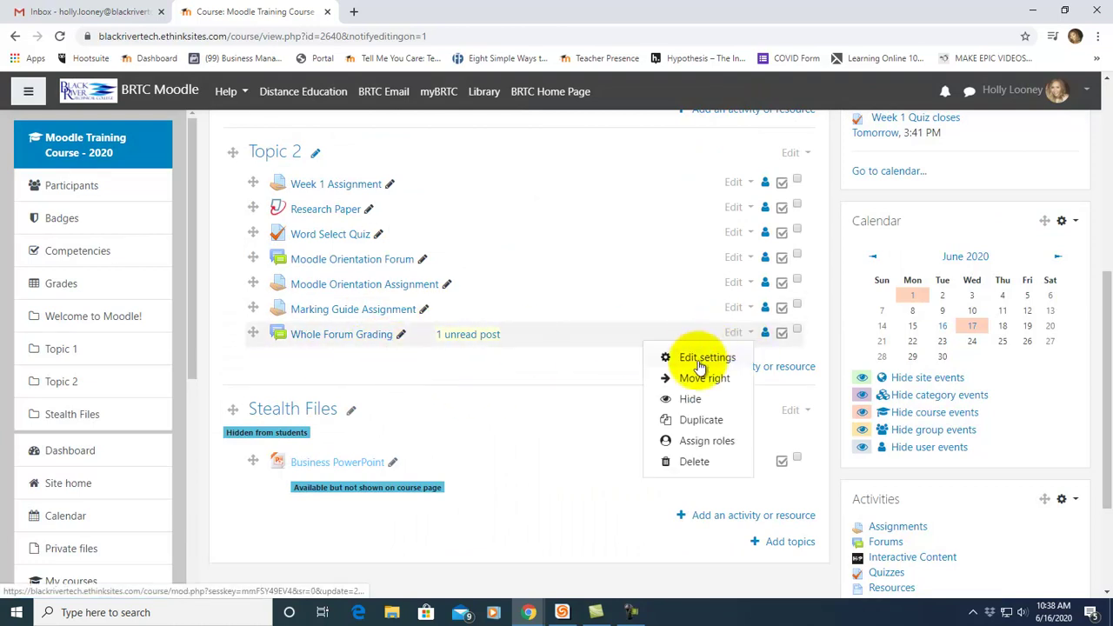
click(700, 366)
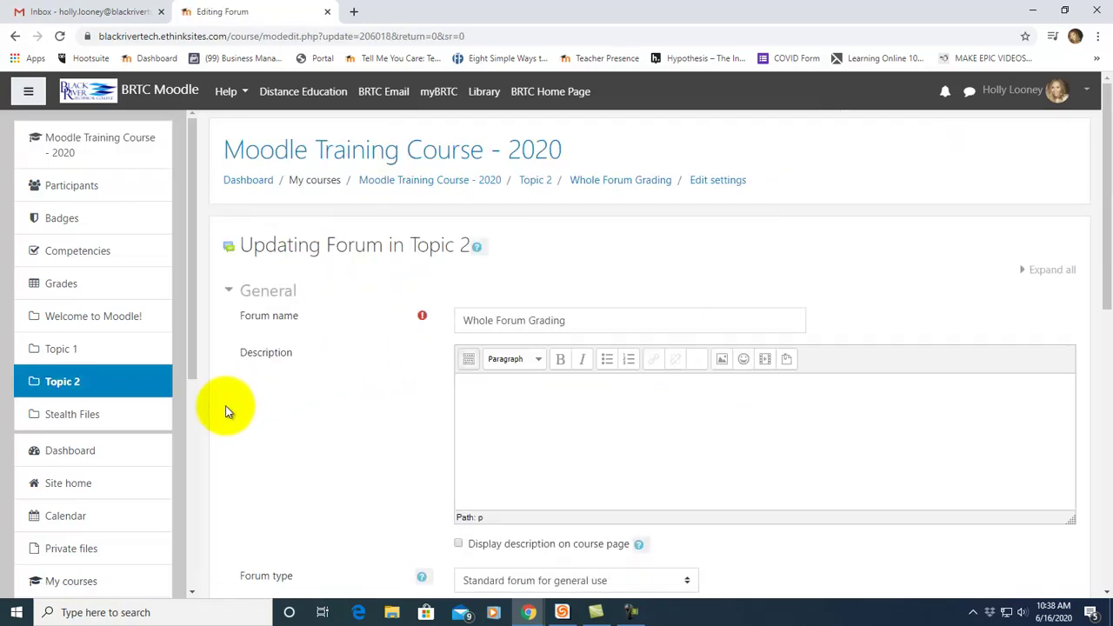
scroll(224, 410, down, 5)
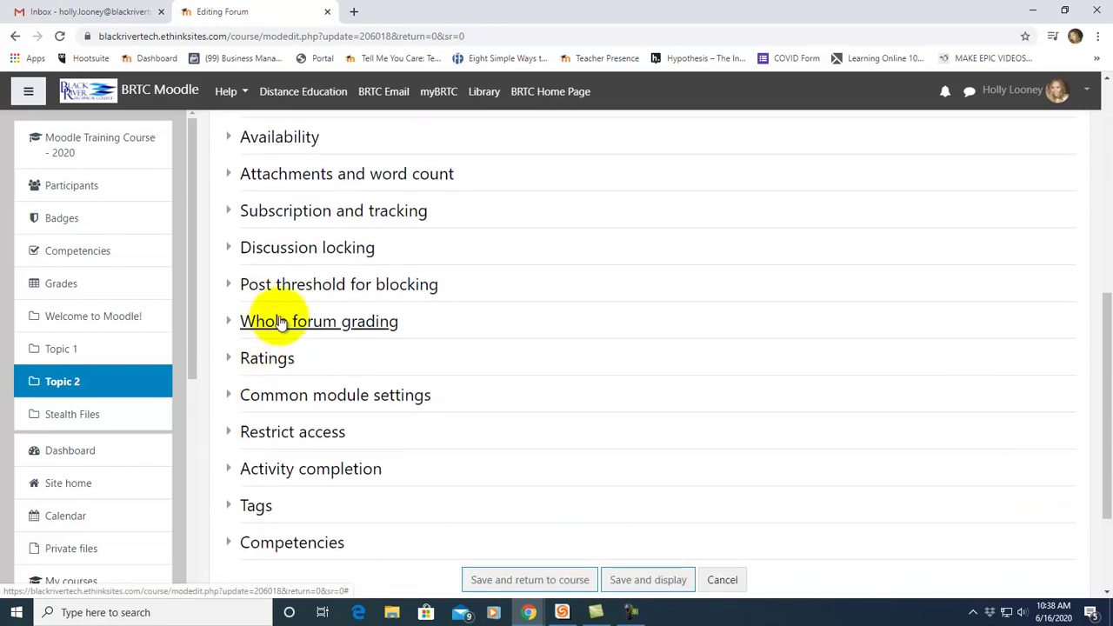
click(280, 322)
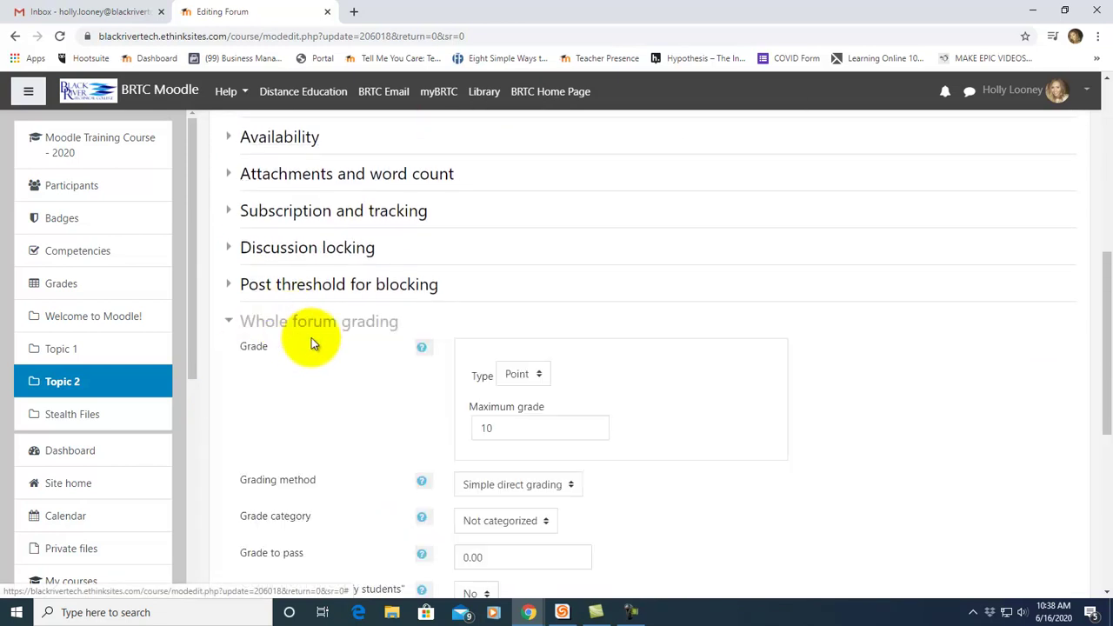
scroll(347, 389, down, 1)
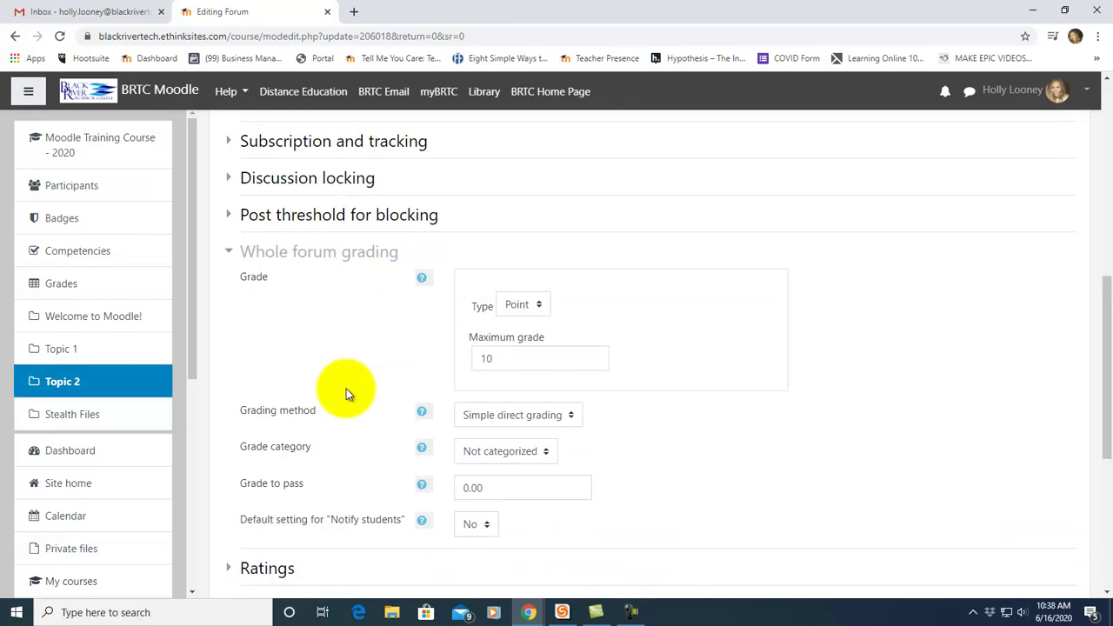
click(538, 312)
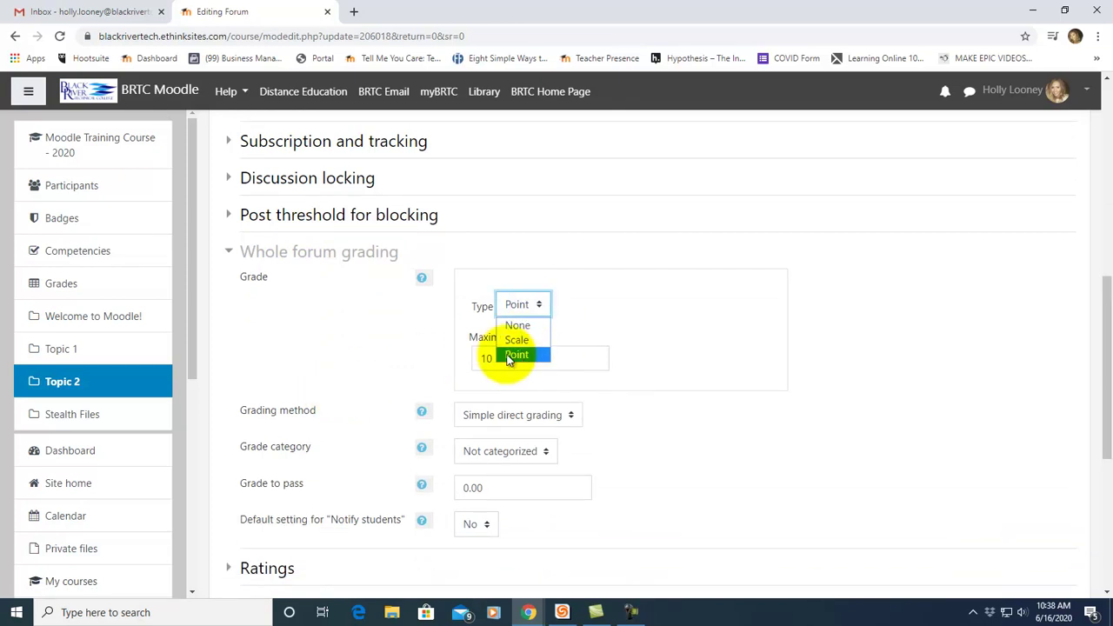
click(510, 356)
click(511, 356)
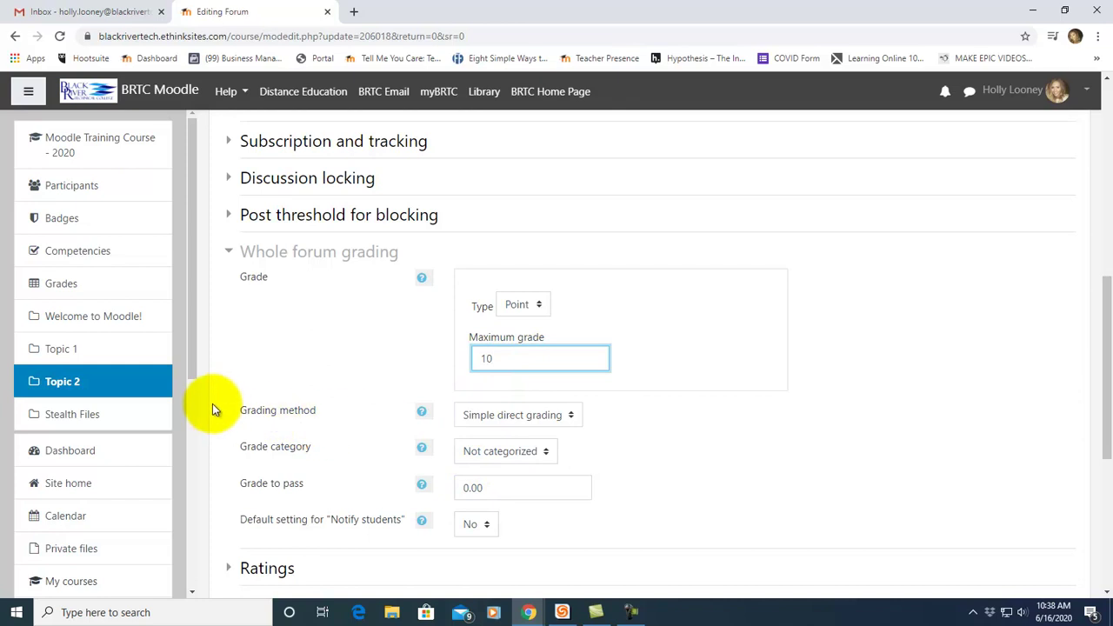
scroll(212, 404, down, 3)
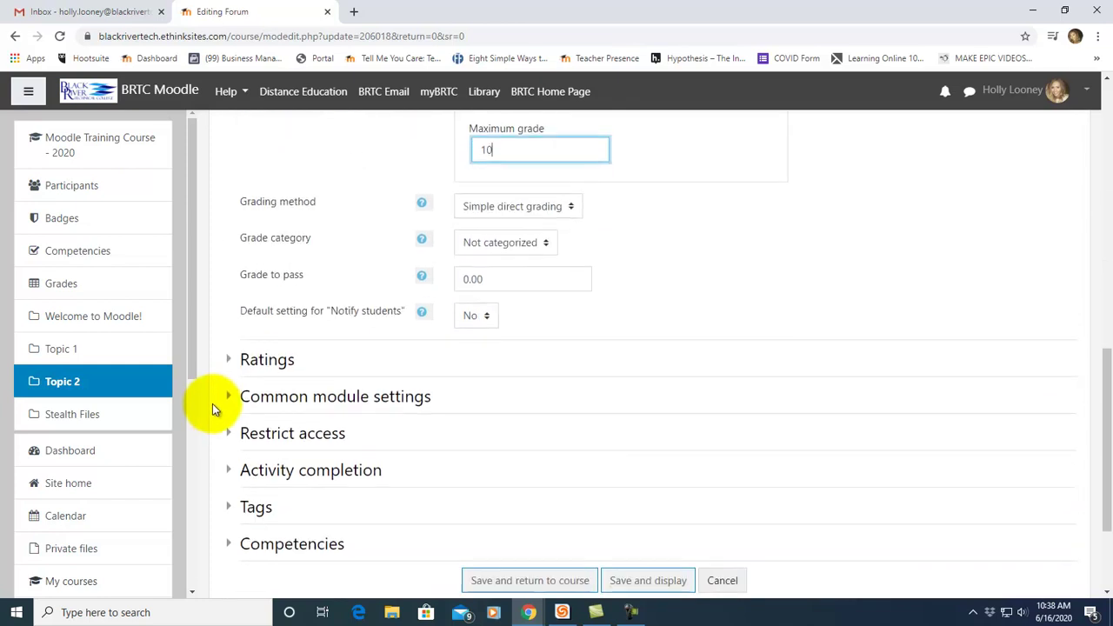
Expand Ratings, confirm Aggregate type is No ratings, and scroll down to the save buttons
click(271, 360)
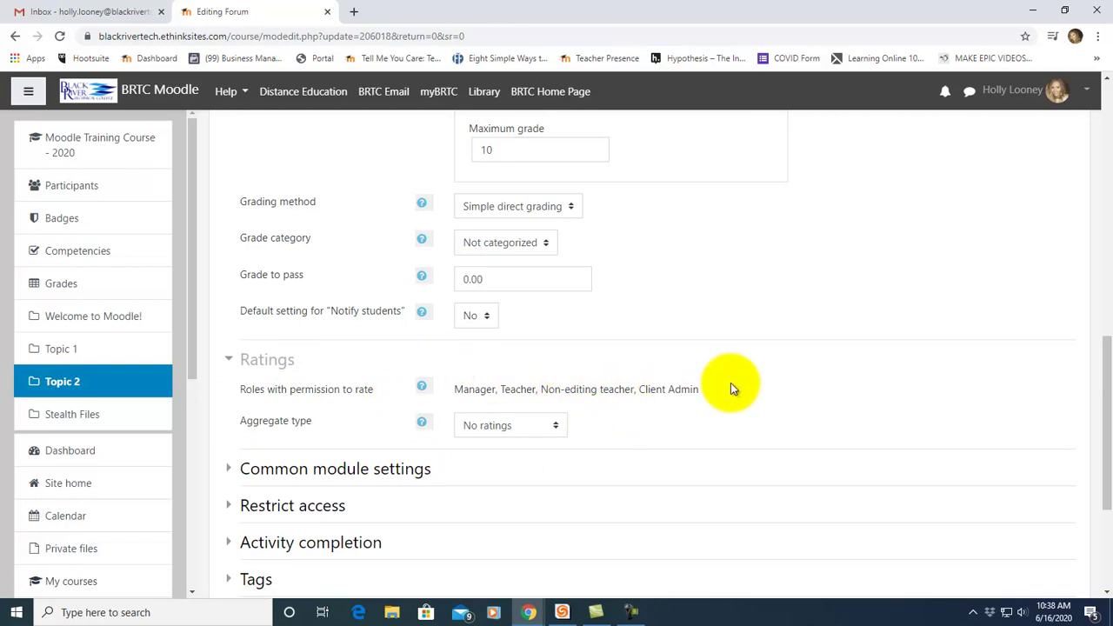
scroll(783, 387, up, 1)
scroll(795, 384, up, 1)
scroll(795, 384, down, 1)
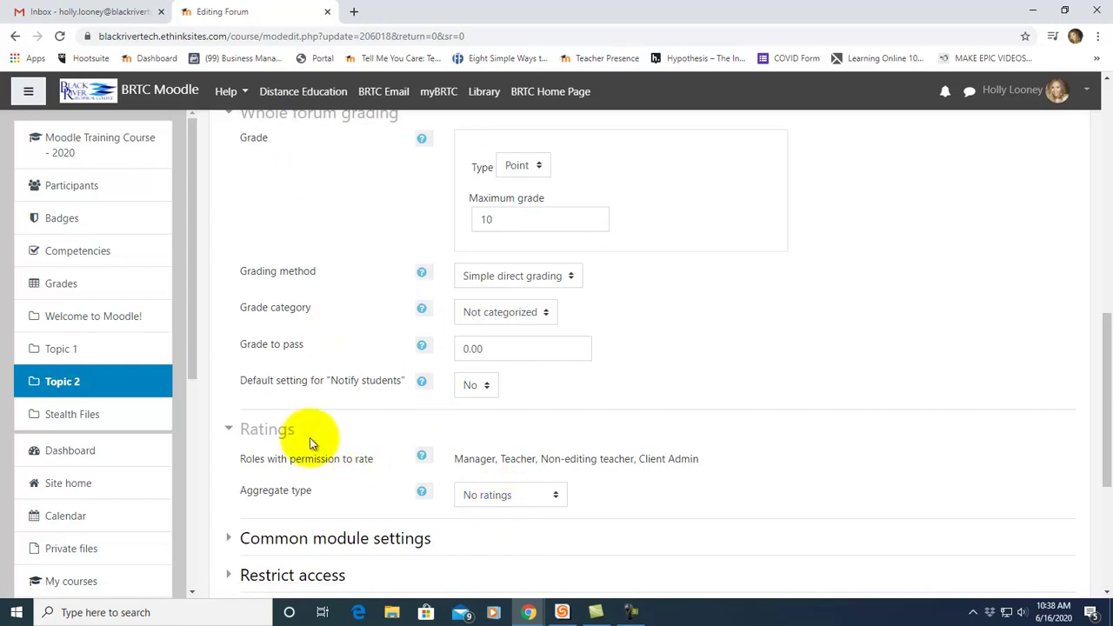
scroll(310, 437, down, 4)
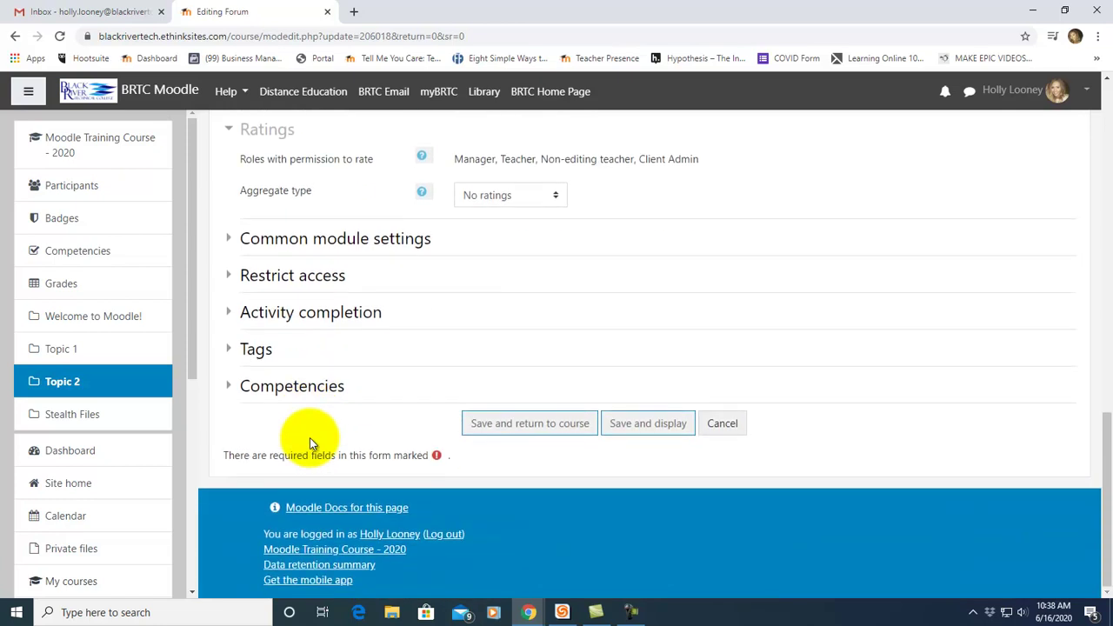
Save the forum settings, return to the course and open the Whole Forum Grading forum
click(526, 432)
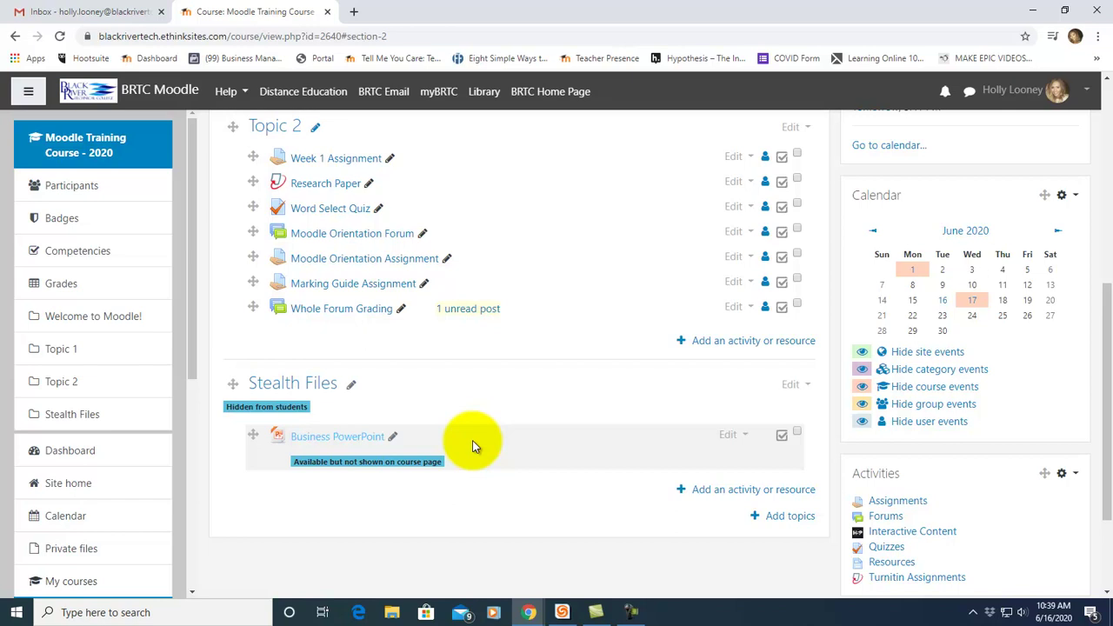
scroll(472, 443, up, 1)
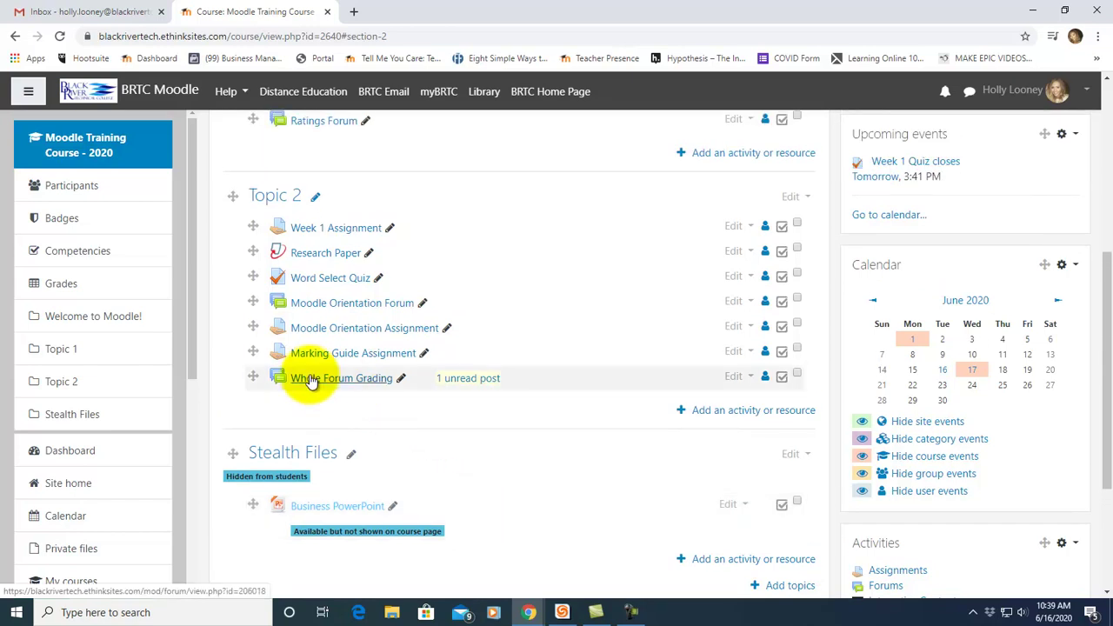
click(311, 379)
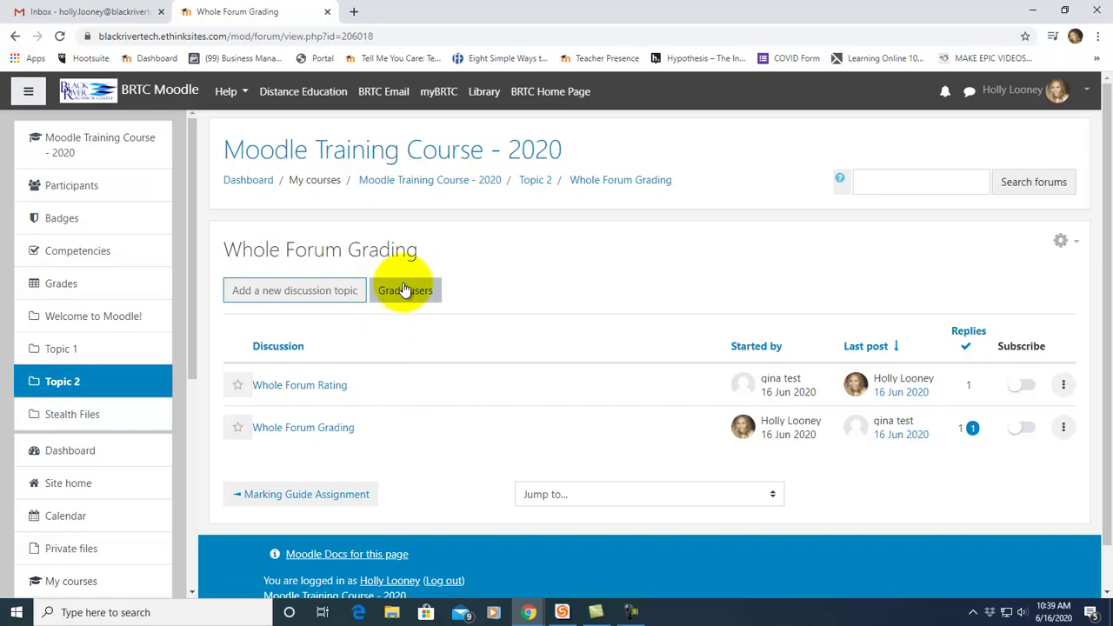
In Grade users, move to the second student, view their parent post, and enter grade 10
click(404, 291)
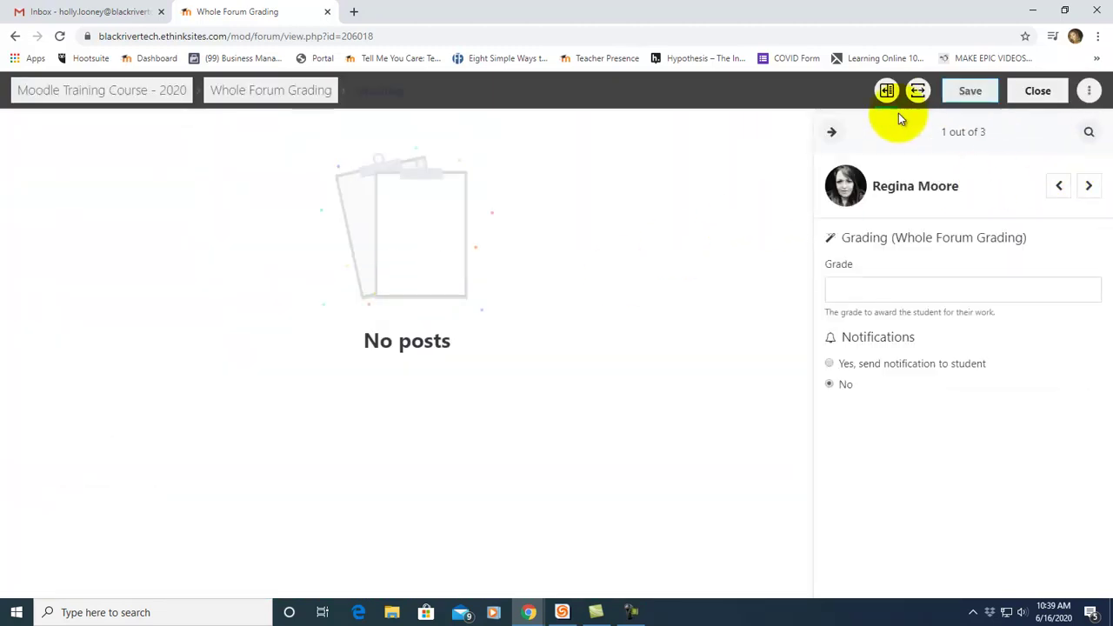
click(1089, 186)
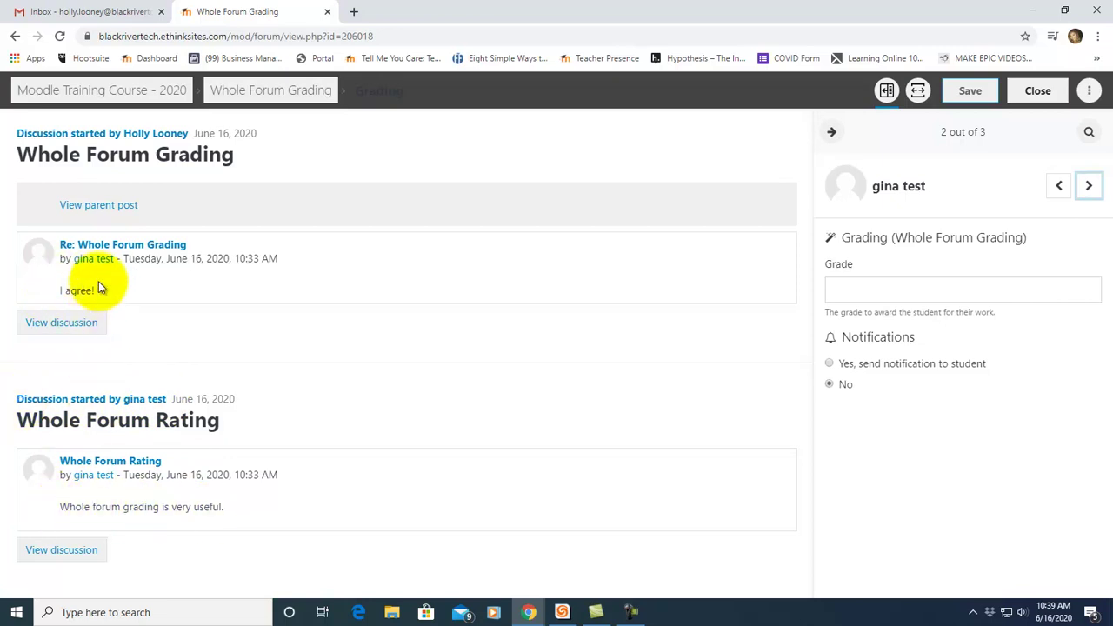
click(83, 207)
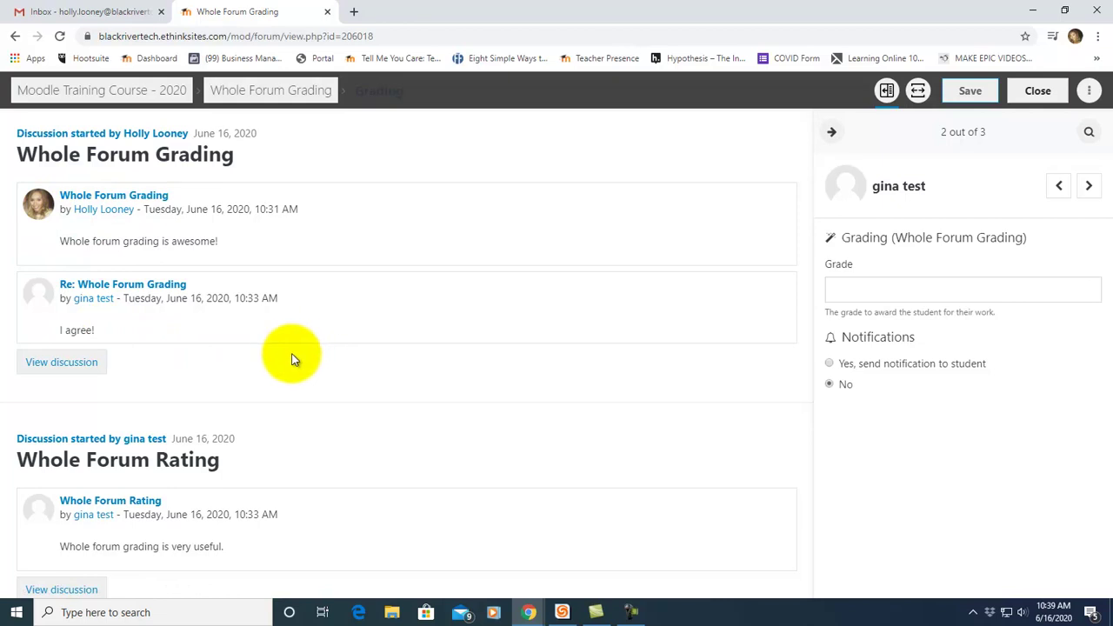
click(867, 289)
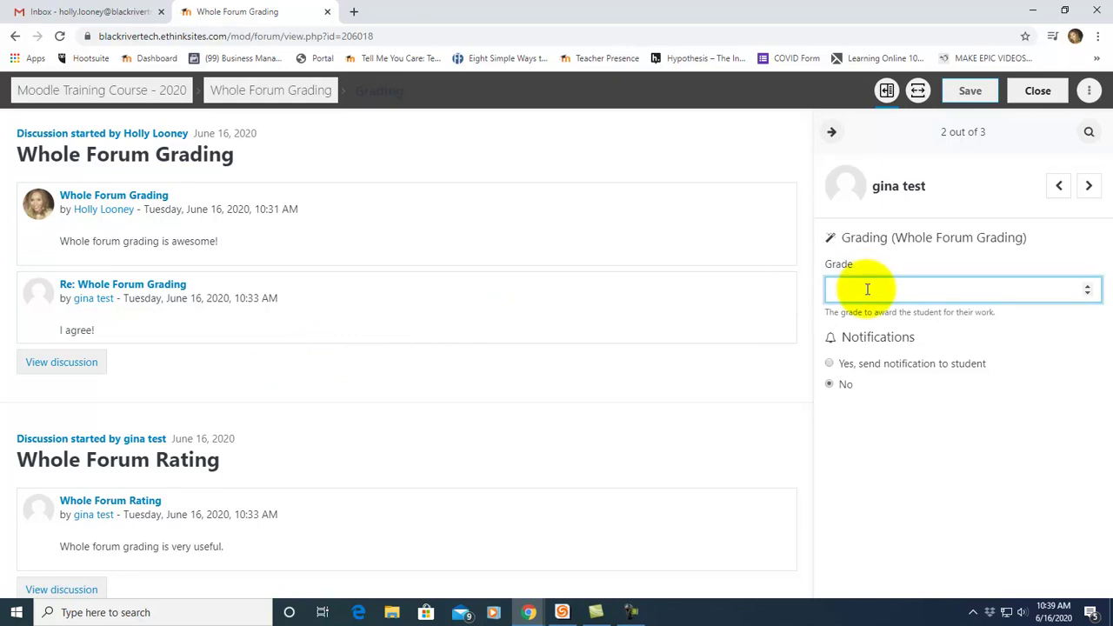
text(10)
Save the second student's grade, then give the third participant 10 and save it
click(1090, 186)
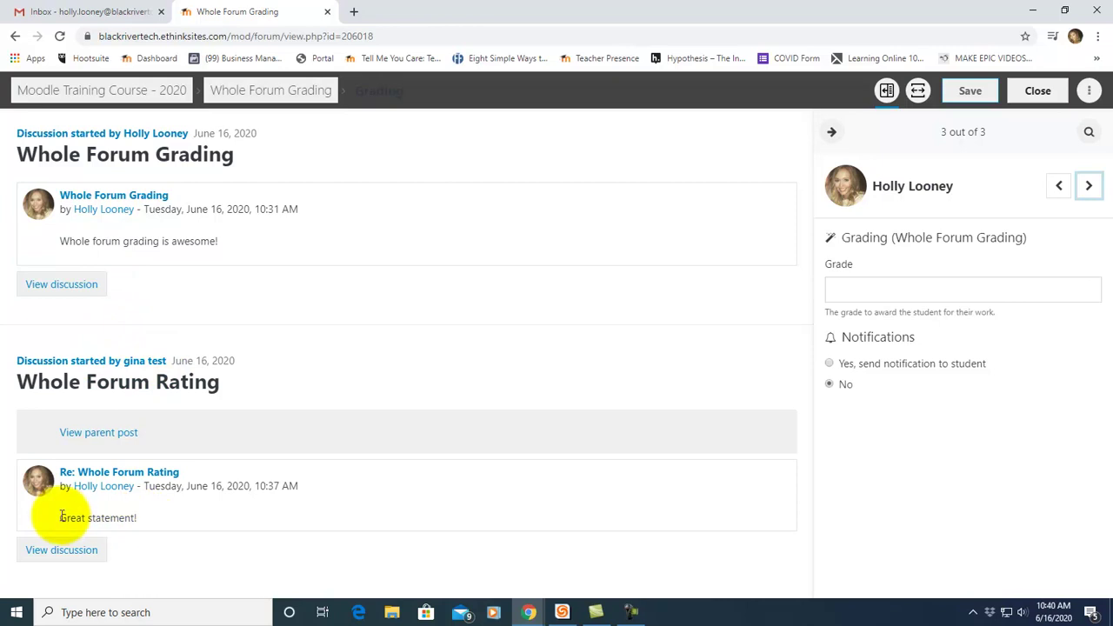
click(946, 292)
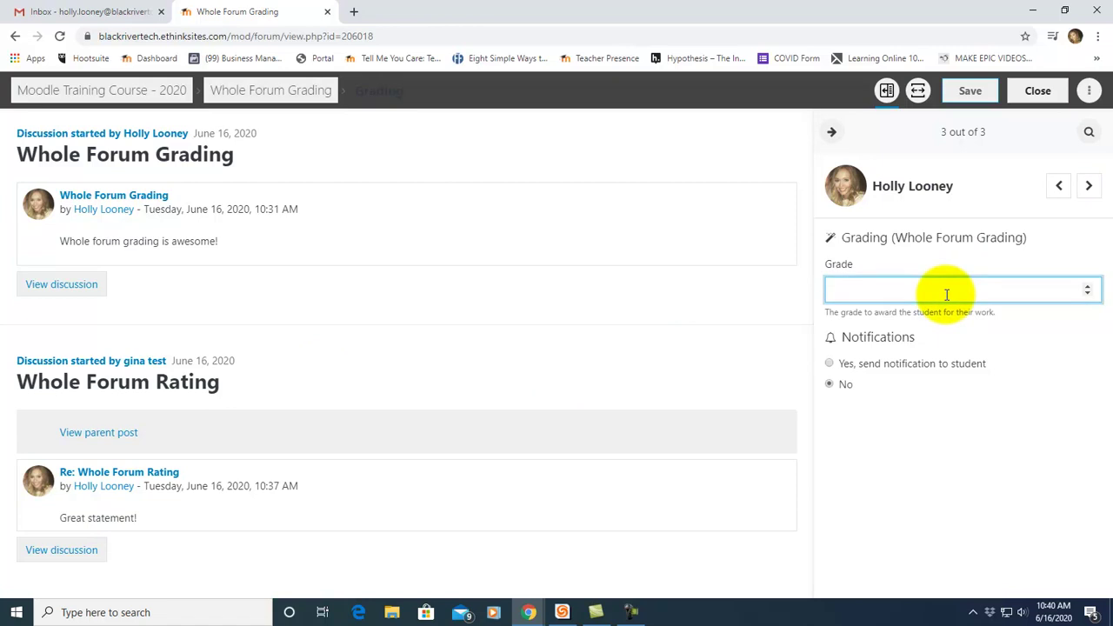
text(10)
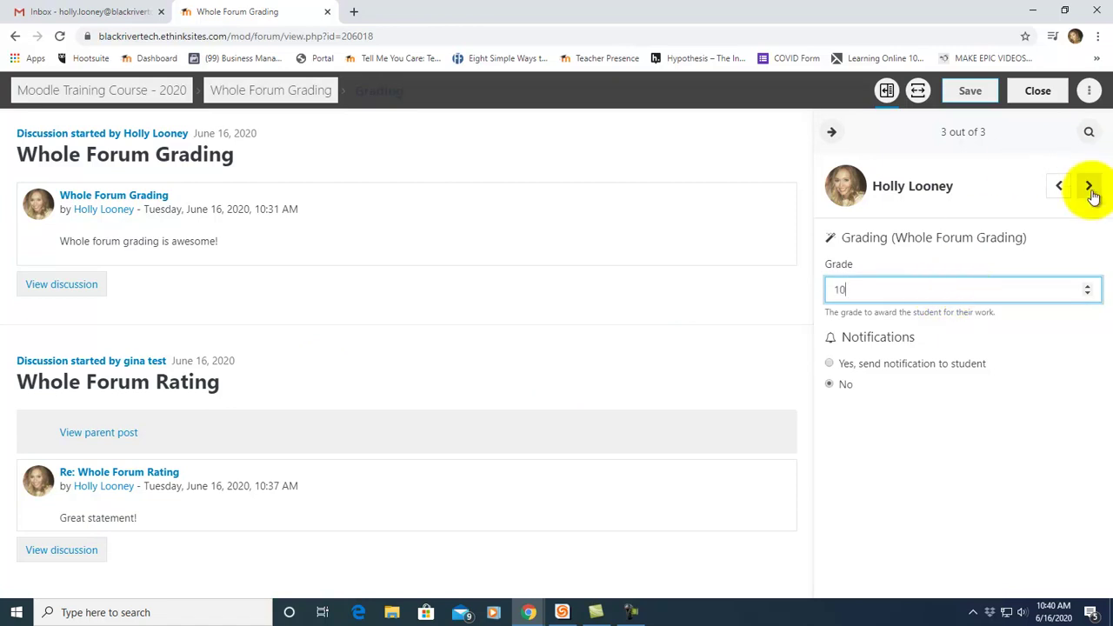
click(1091, 190)
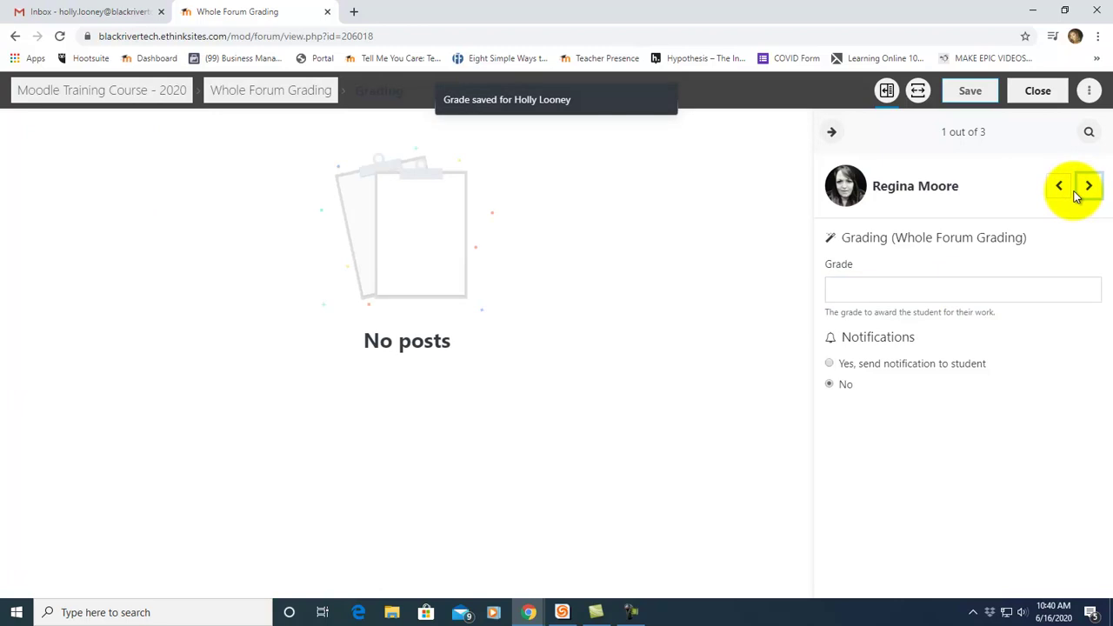
Return to the course page, reopen Whole Forum Grading, and bring up its administration menu
click(72, 91)
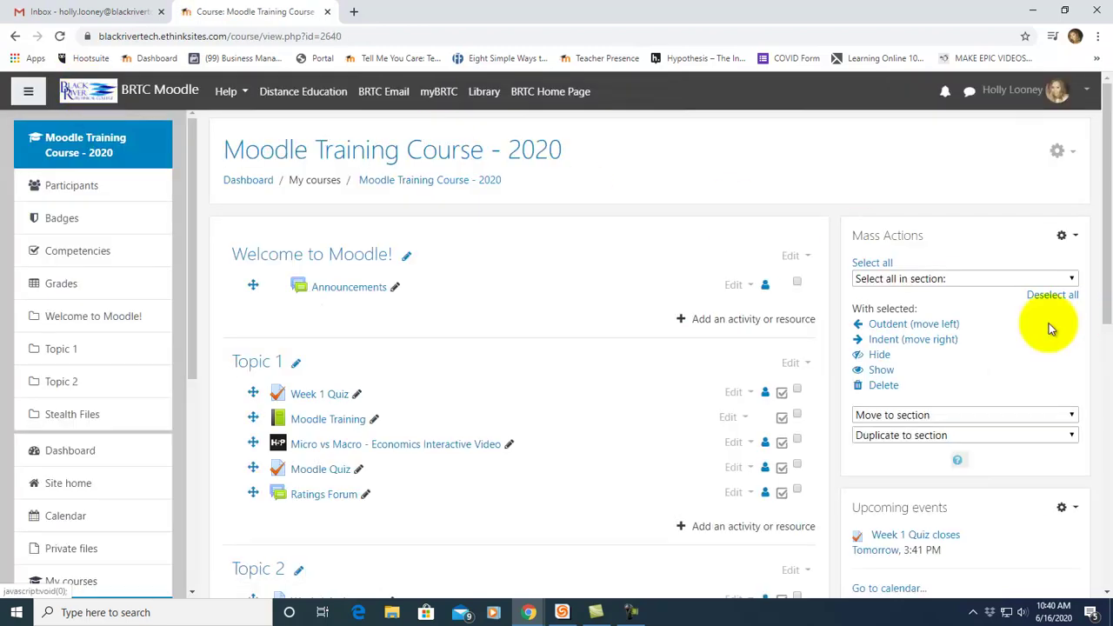
scroll(344, 416, down, 3)
scroll(330, 423, down, 1)
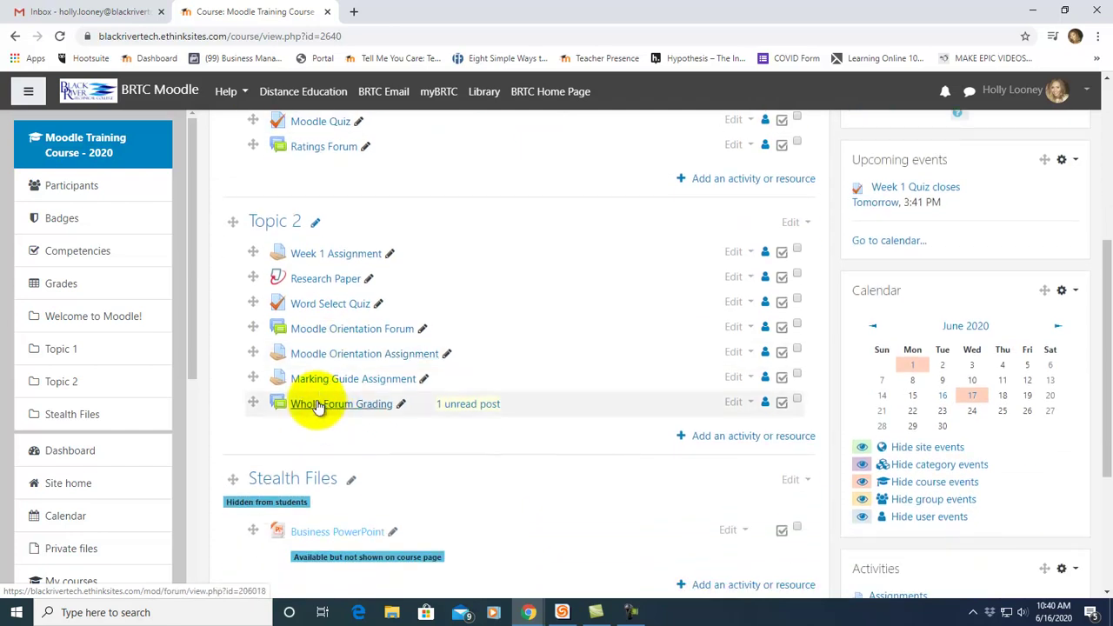
click(294, 404)
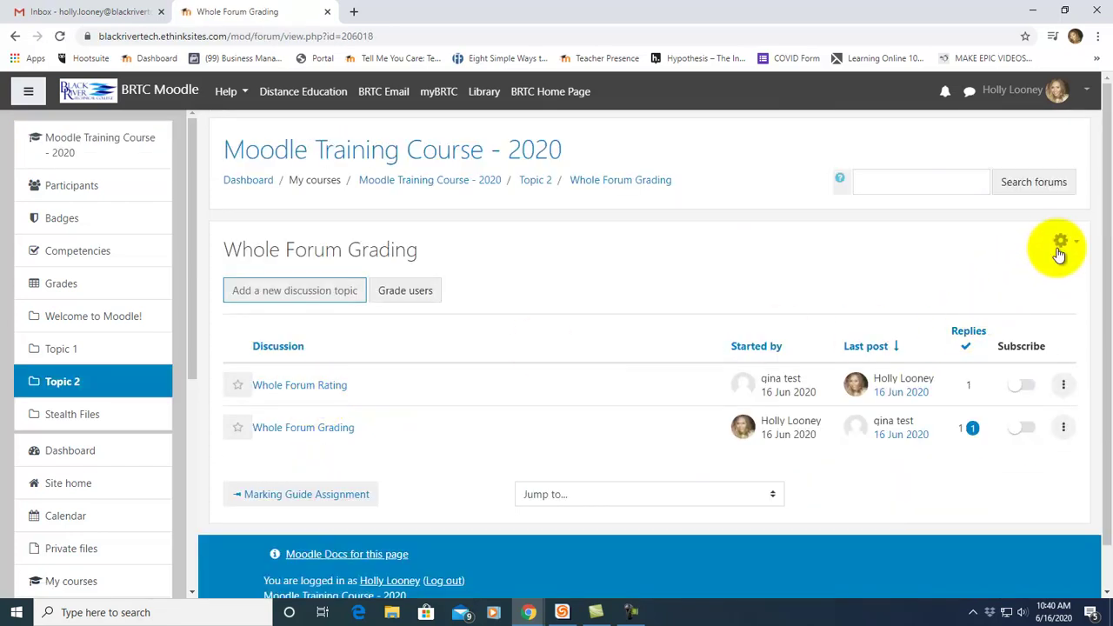
click(1060, 243)
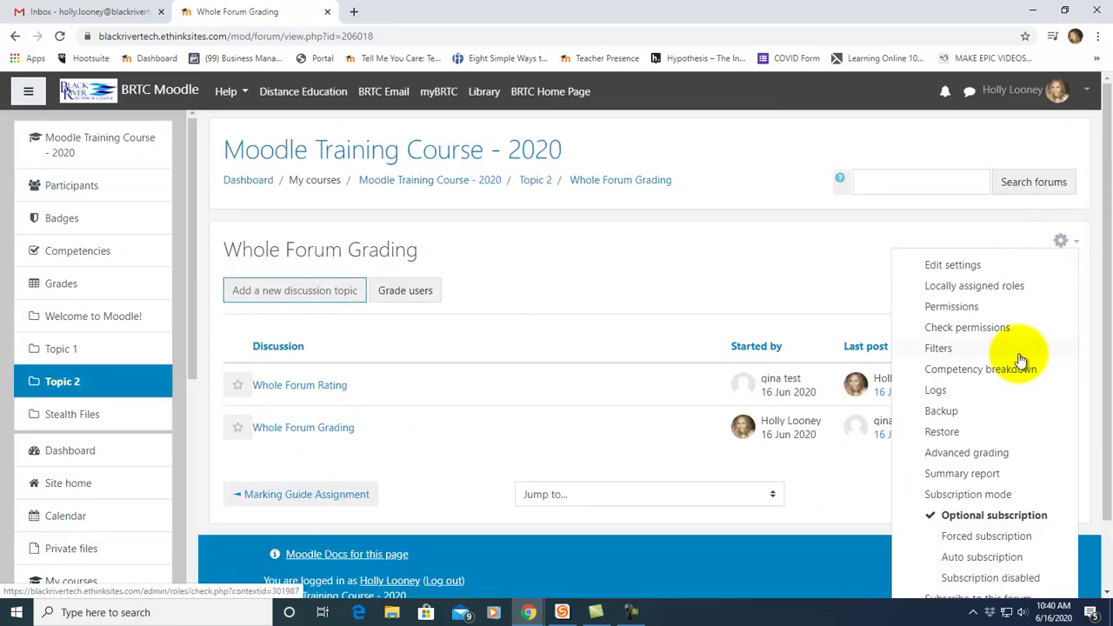
Choose Summary report and scroll through each user's posts, views and word counts
click(954, 473)
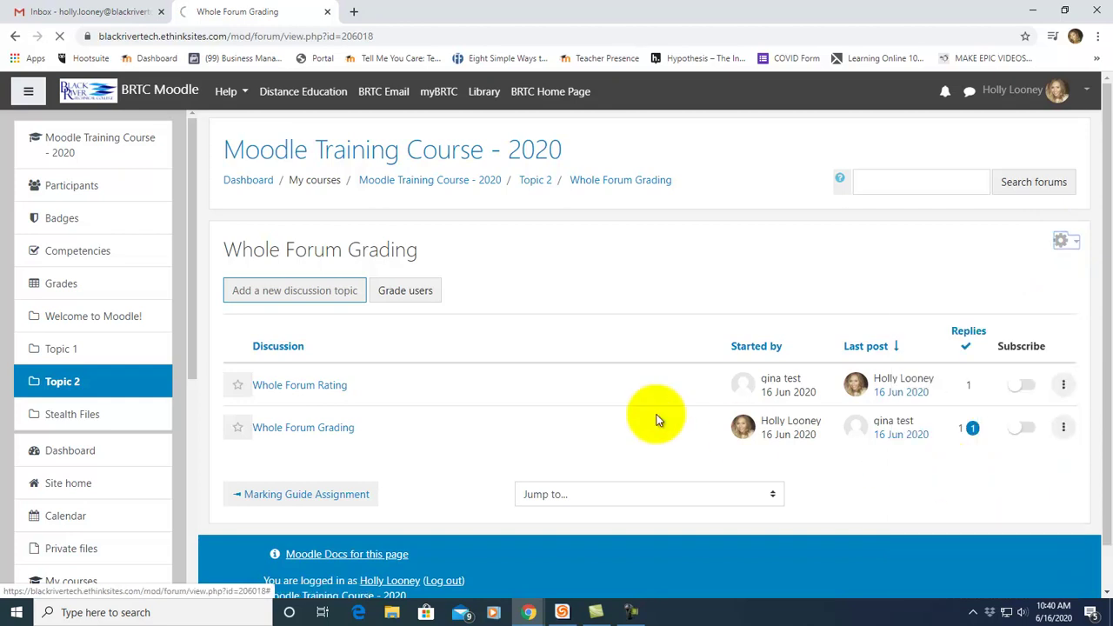
scroll(648, 481, down, 1)
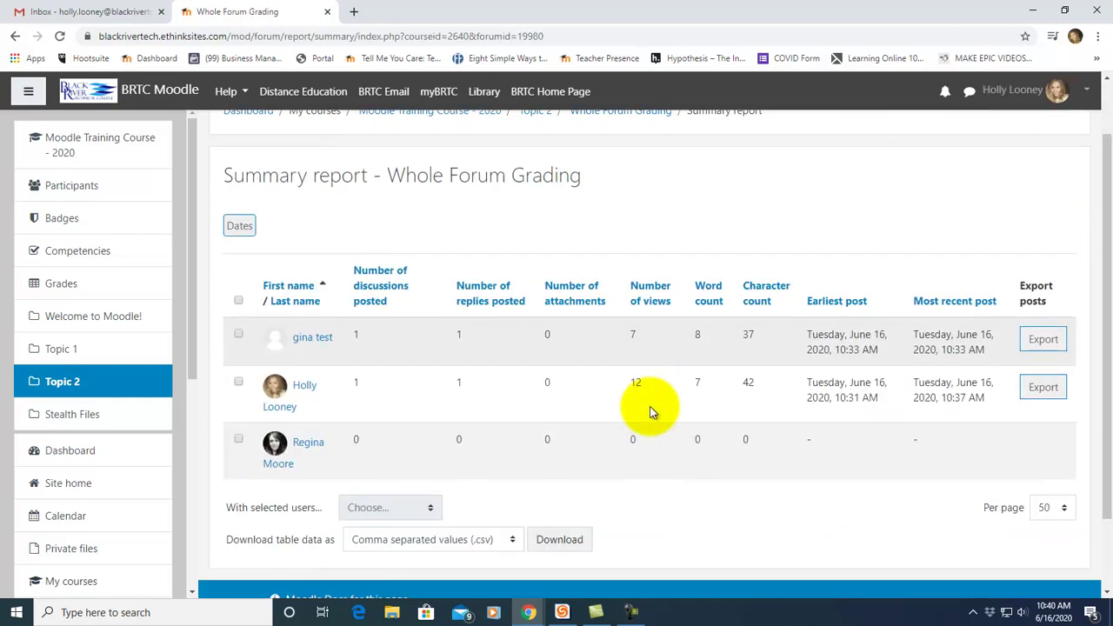